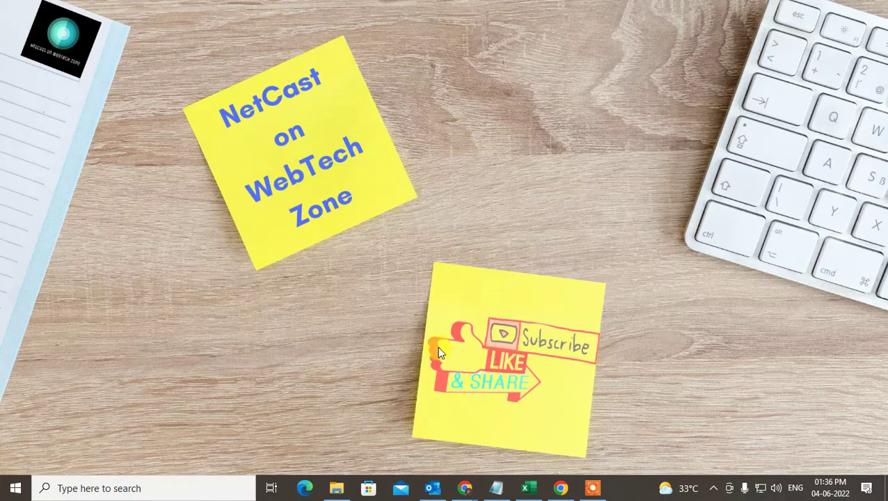
click(430, 486)
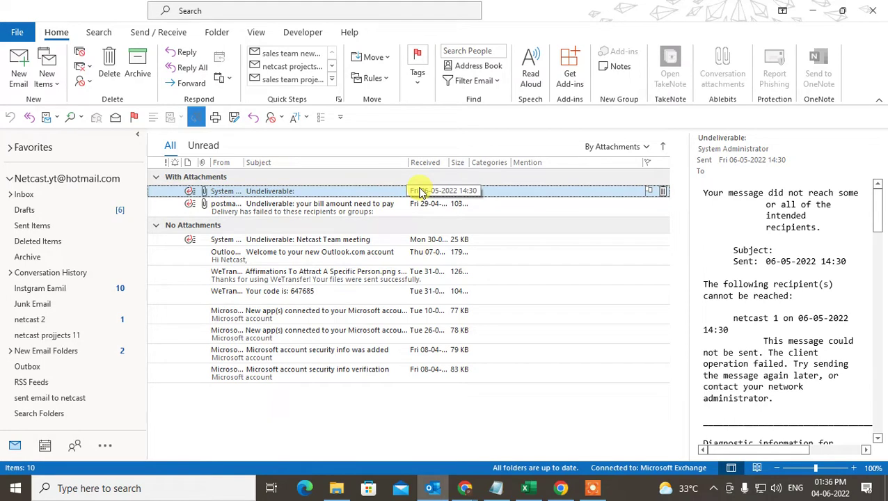
mouse_move(877, 209)
mouse_down()
mouse_move(872, 380)
mouse_move(864, 125)
mouse_up()
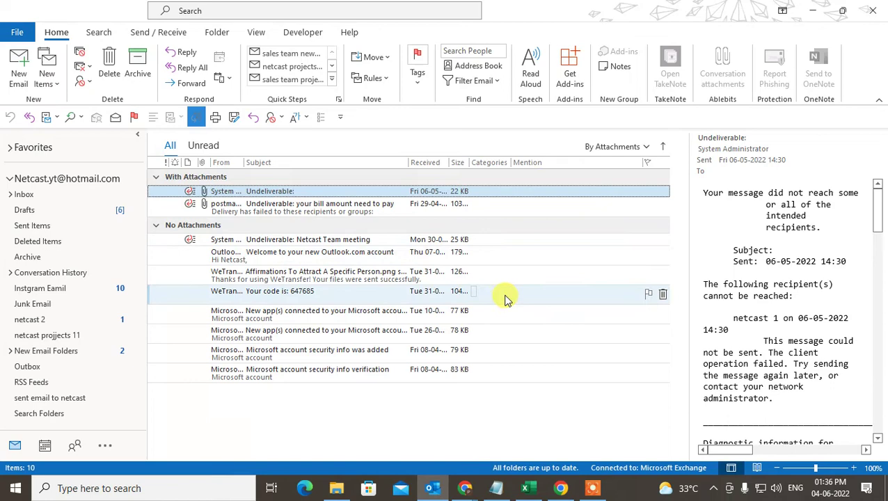
Step: Create a new email carrying the Thanks & Regards signature and position its window
click(19, 70)
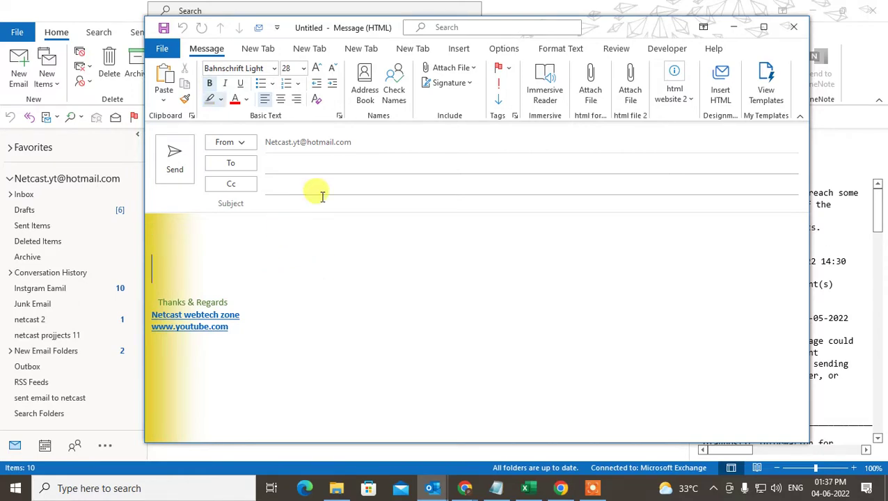
drag(639, 34, 612, 45)
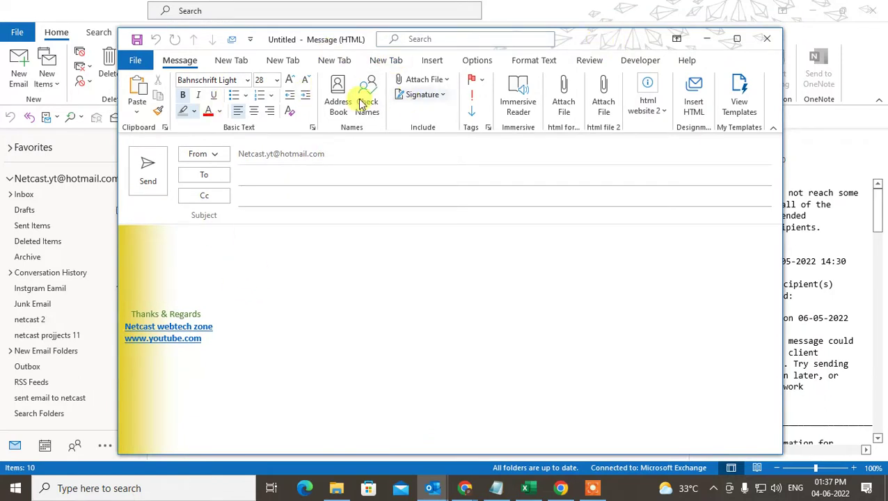
drag(597, 39, 609, 34)
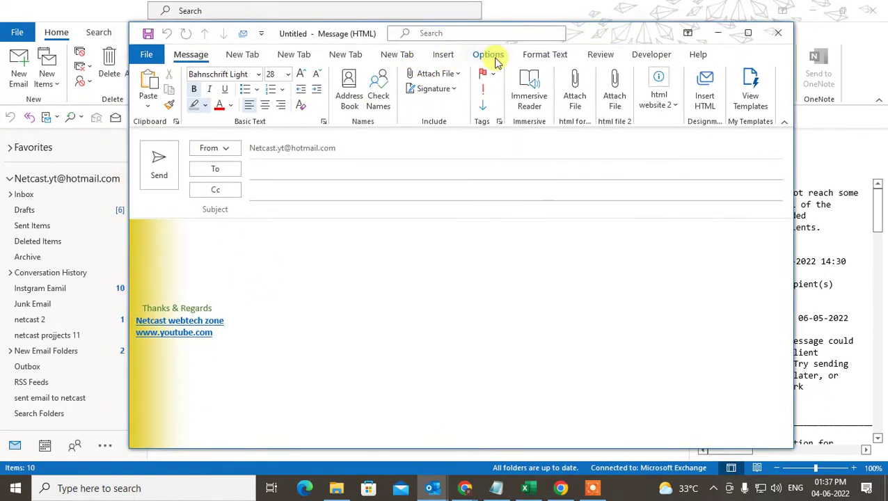
Step: Give the draft's body a gray-blue page colour from the Options tab
click(487, 55)
click(291, 207)
click(225, 104)
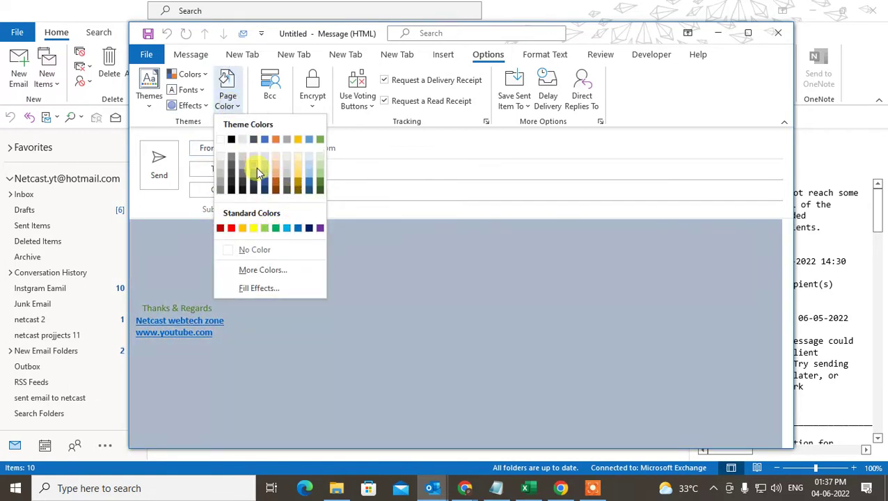
click(255, 166)
Step: Apply a one-colour diagonal-up gradient fill effect, then close the draft without saving
click(227, 94)
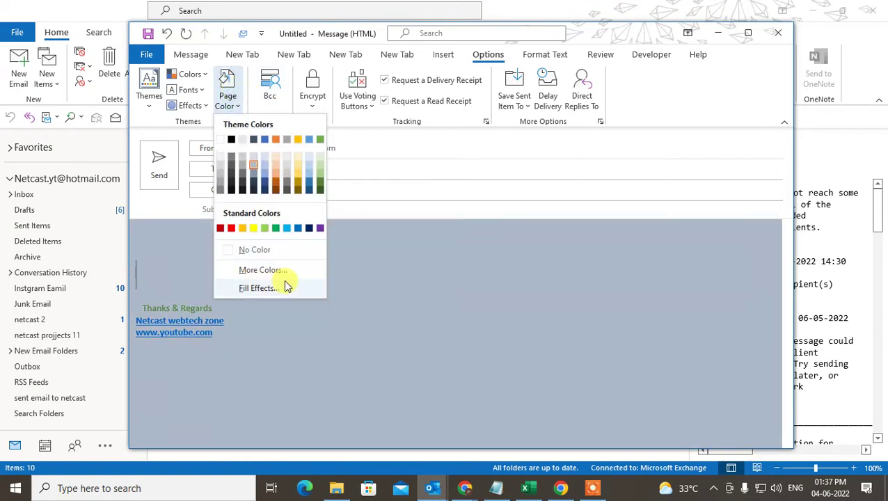
click(254, 288)
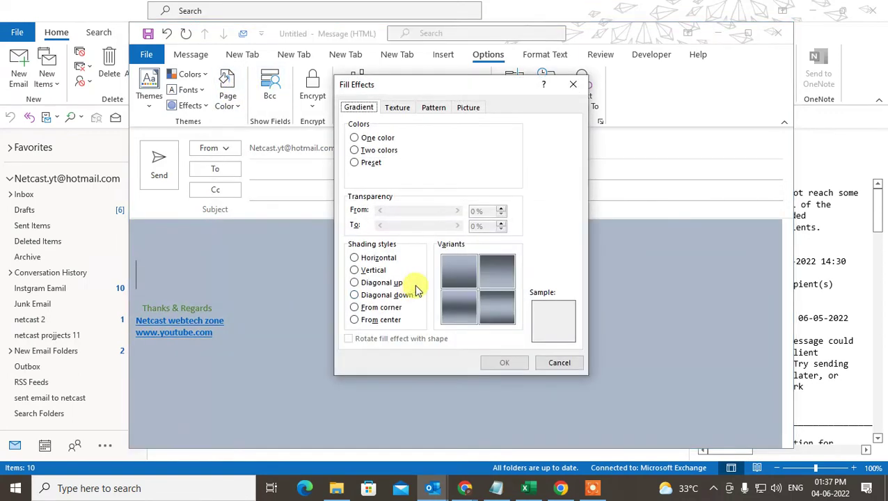
click(457, 309)
click(354, 282)
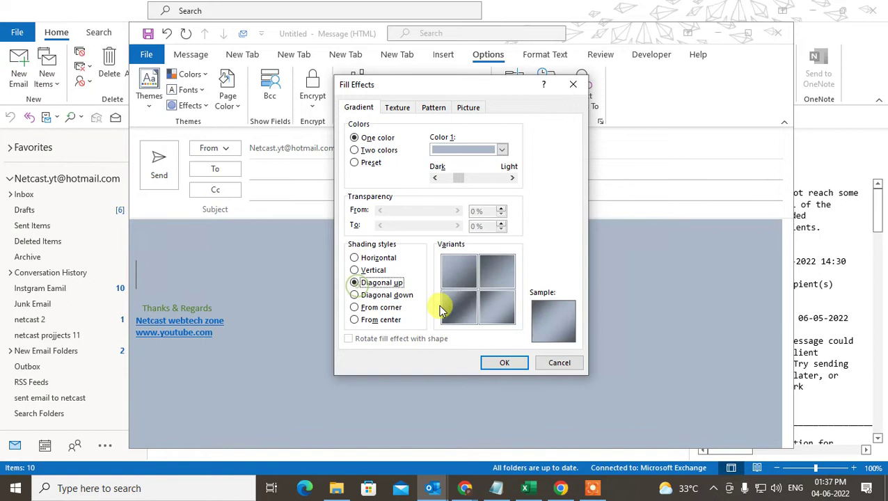
click(459, 310)
click(504, 362)
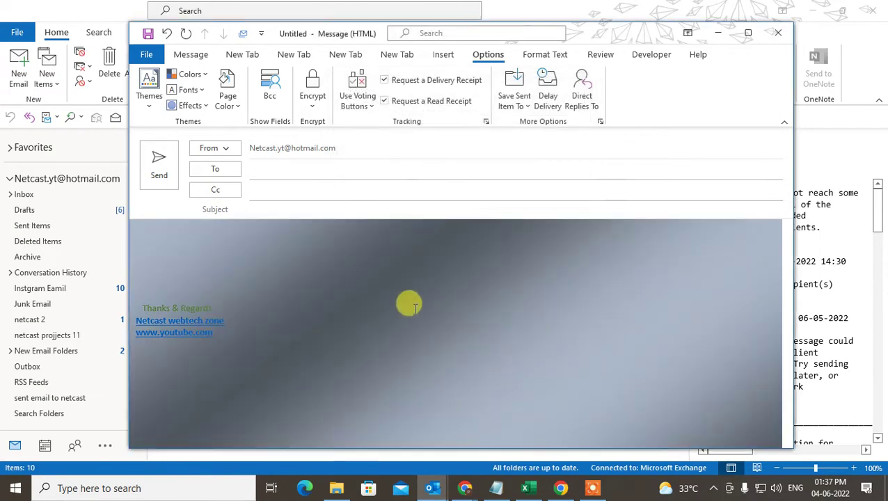
click(779, 34)
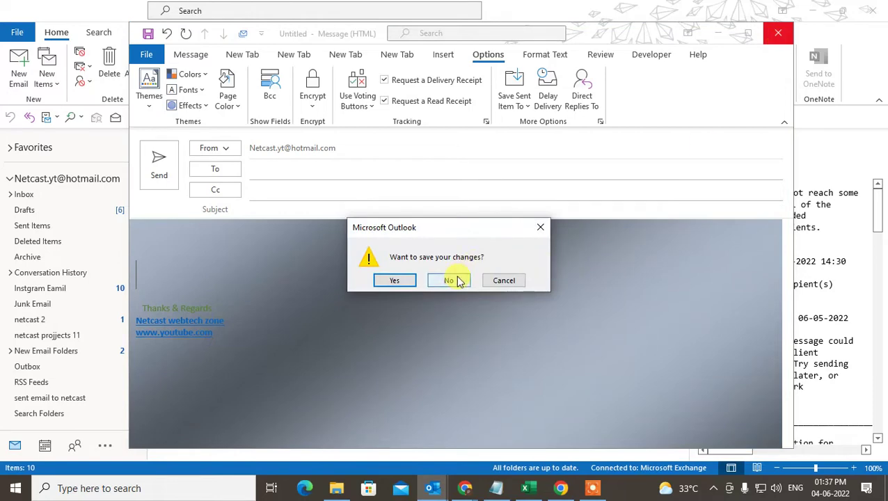
click(451, 281)
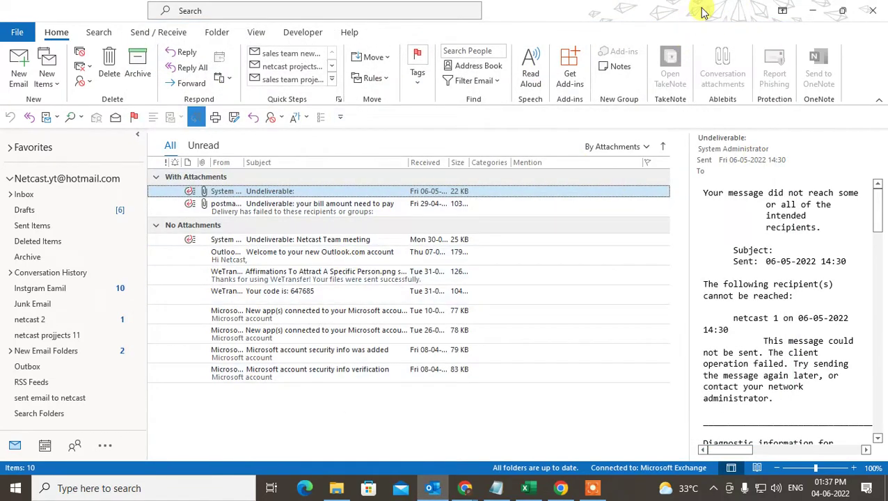
Step: In Outlook Options > General, change the Office Background to Stars and confirm with OK
click(15, 32)
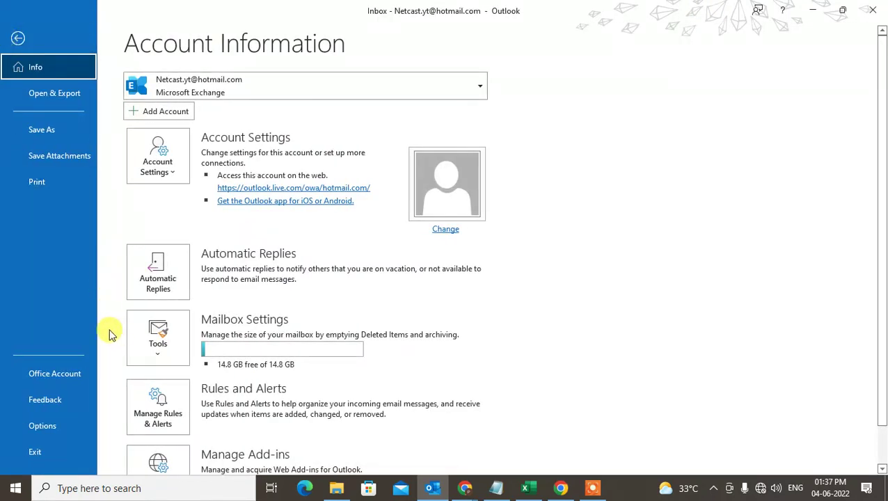
click(50, 423)
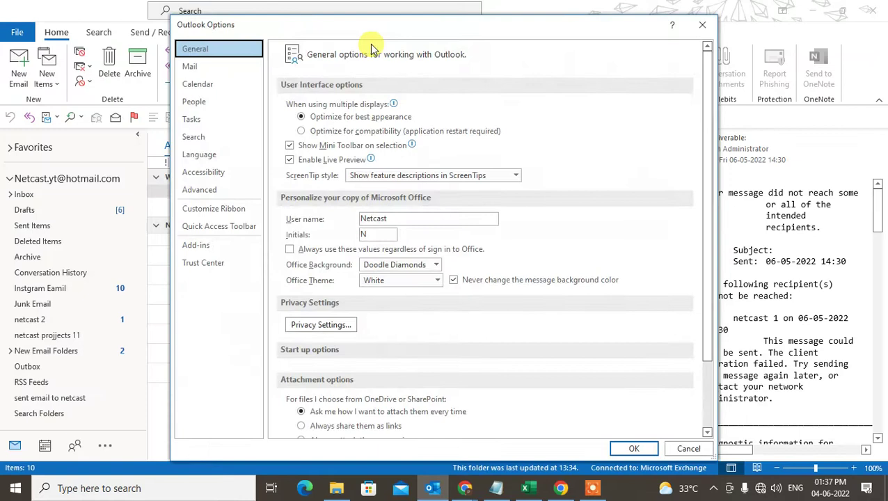
drag(378, 26, 347, 26)
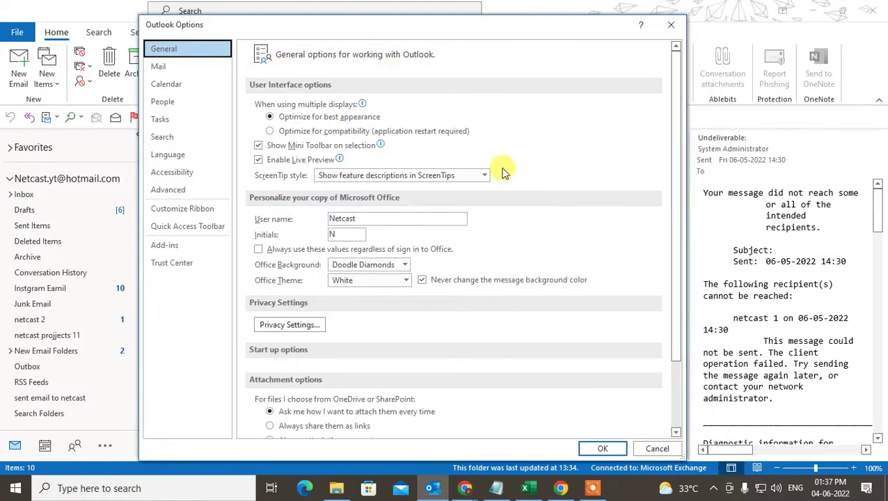
scroll(501, 170, down, 2)
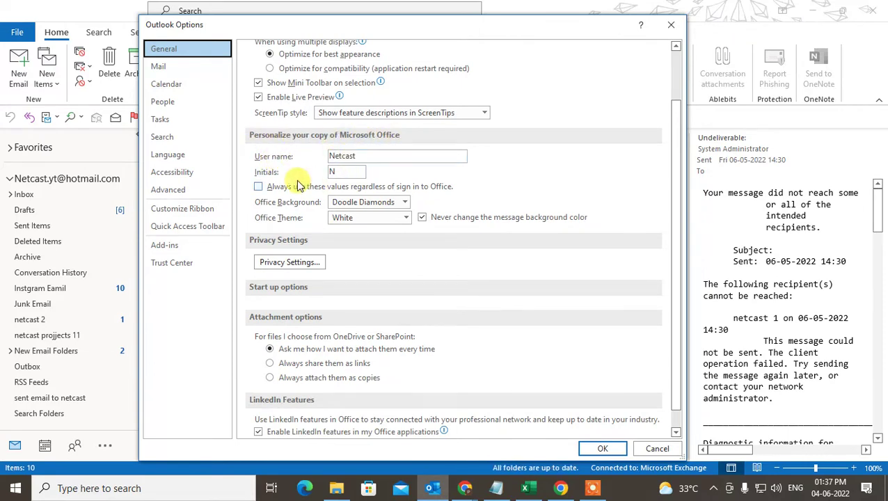
scroll(279, 177, down, 1)
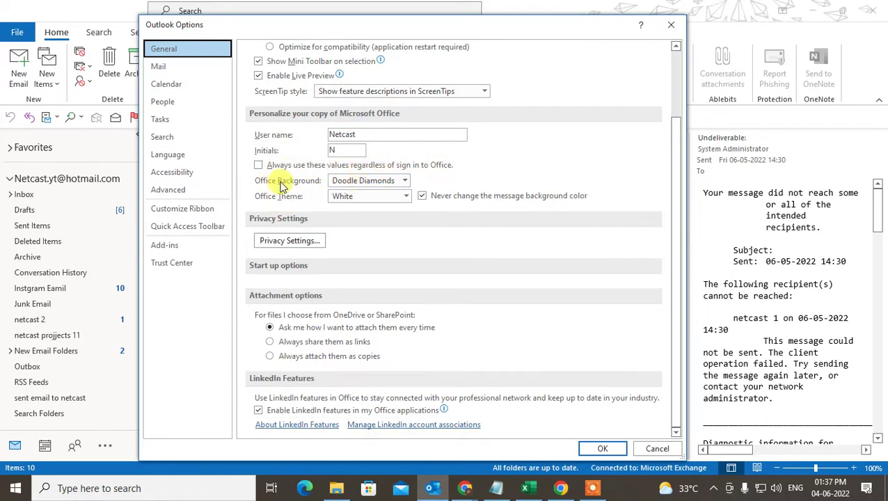
click(367, 182)
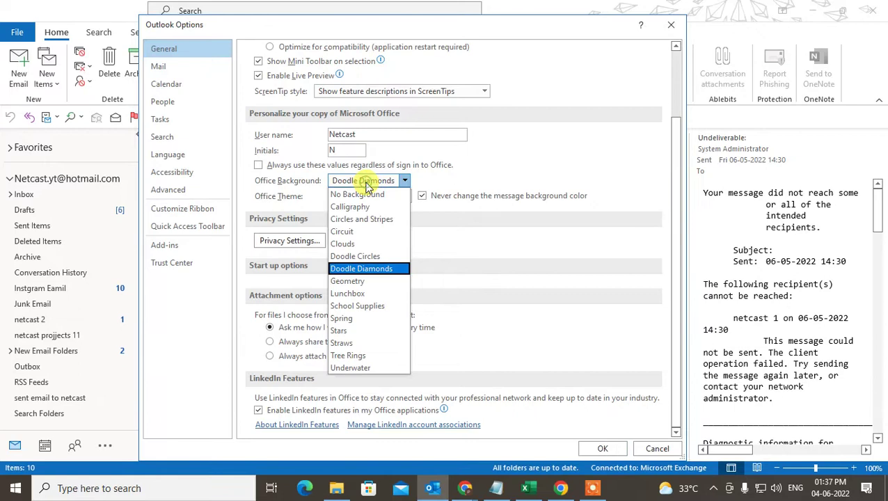
click(346, 333)
click(603, 449)
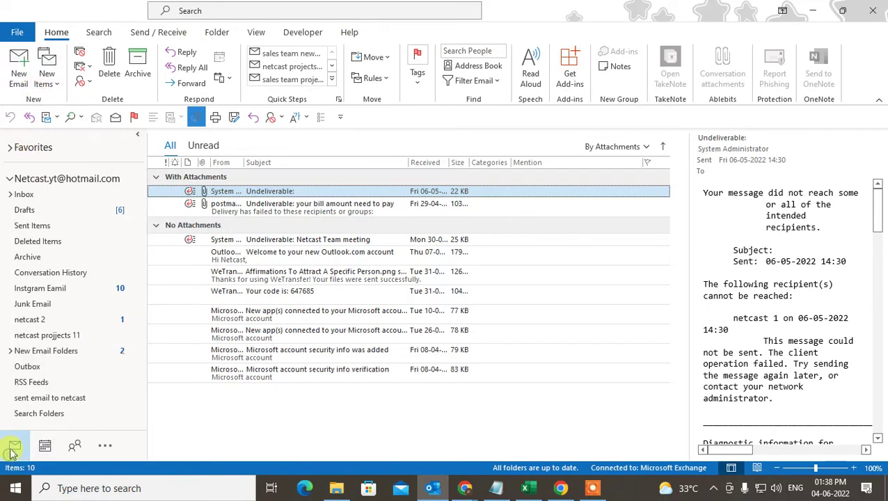
Step: Reopen Outlook Options and set the Office Background to Doodle Circles
click(16, 179)
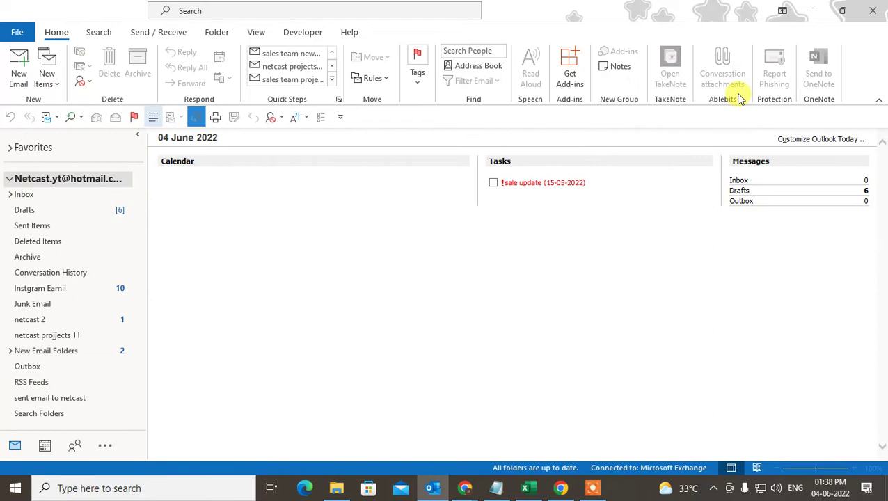
click(17, 32)
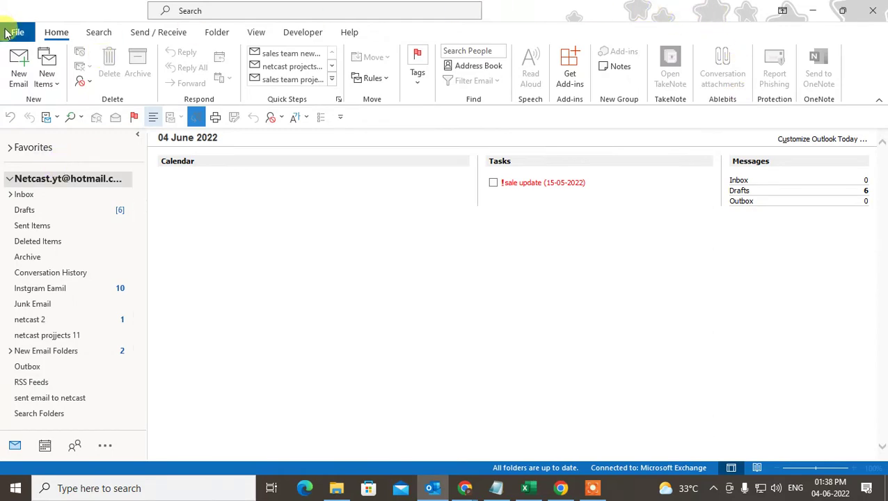
click(65, 424)
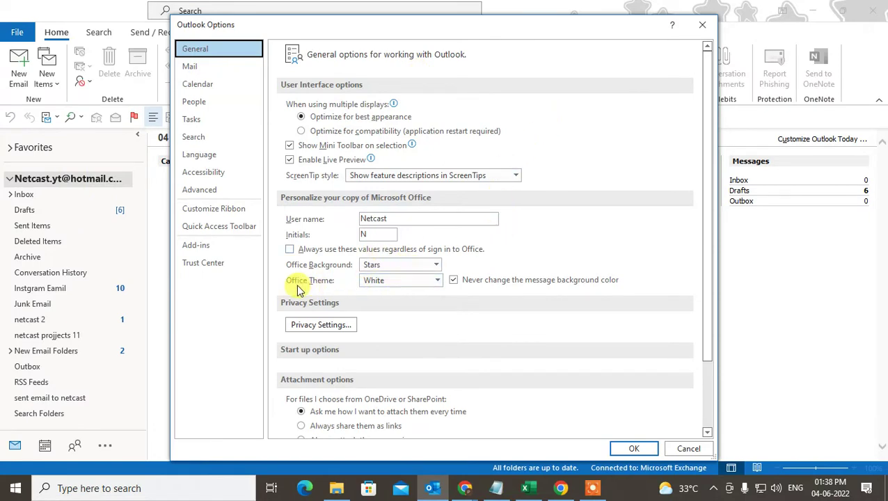
click(439, 281)
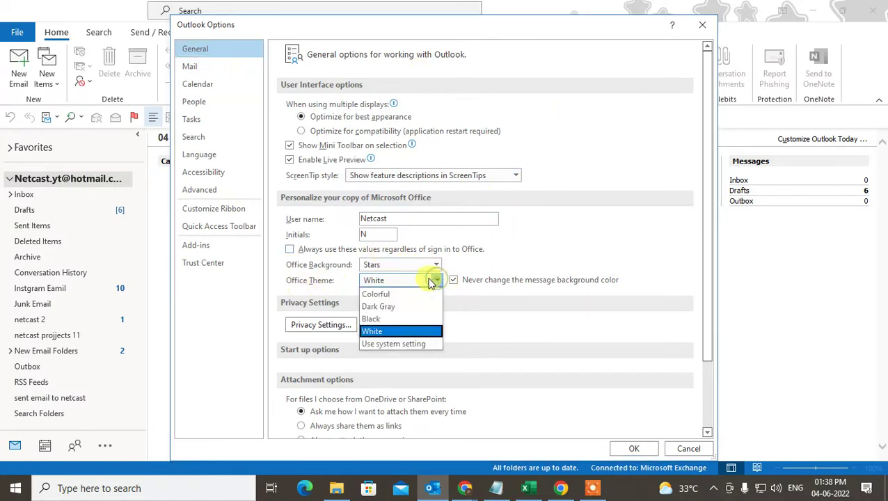
click(365, 266)
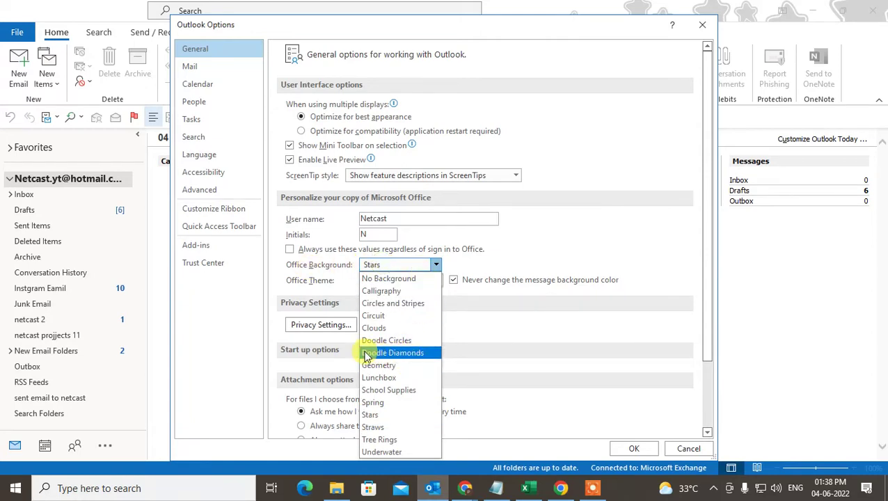
click(379, 340)
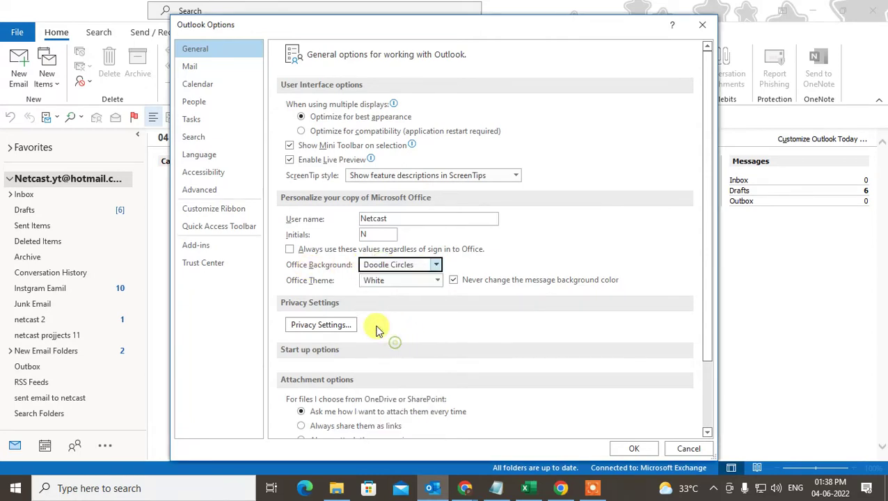
Step: Set the Office Theme to Colorful after briefly trying Use system setting
click(386, 281)
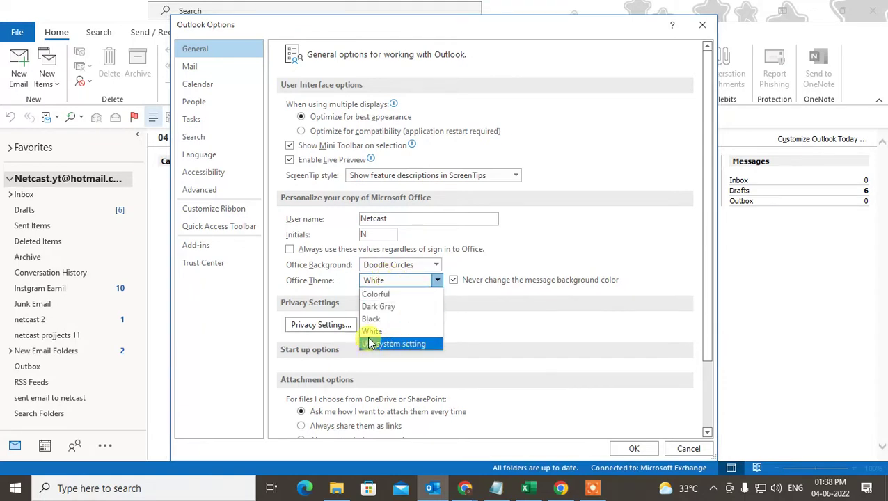
click(421, 343)
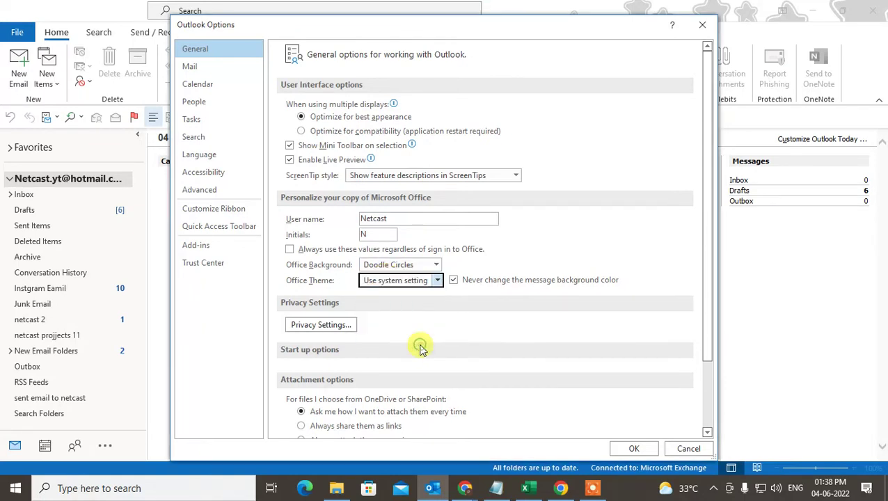
click(423, 282)
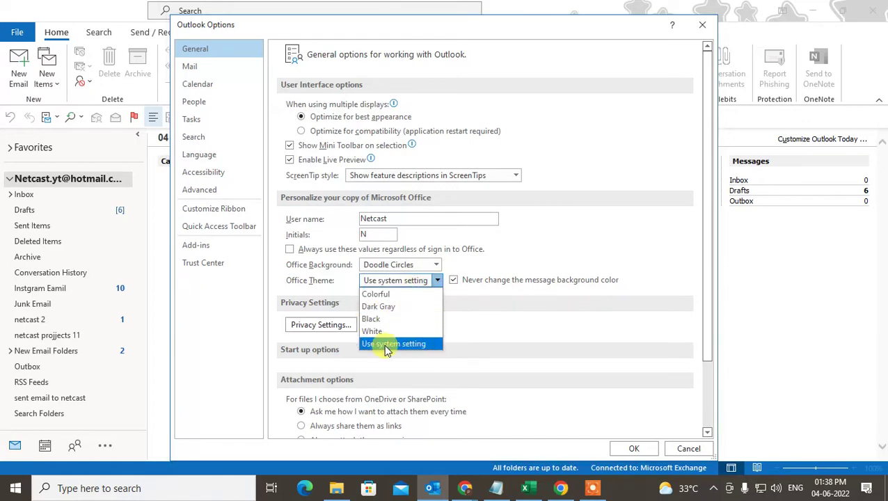
click(384, 293)
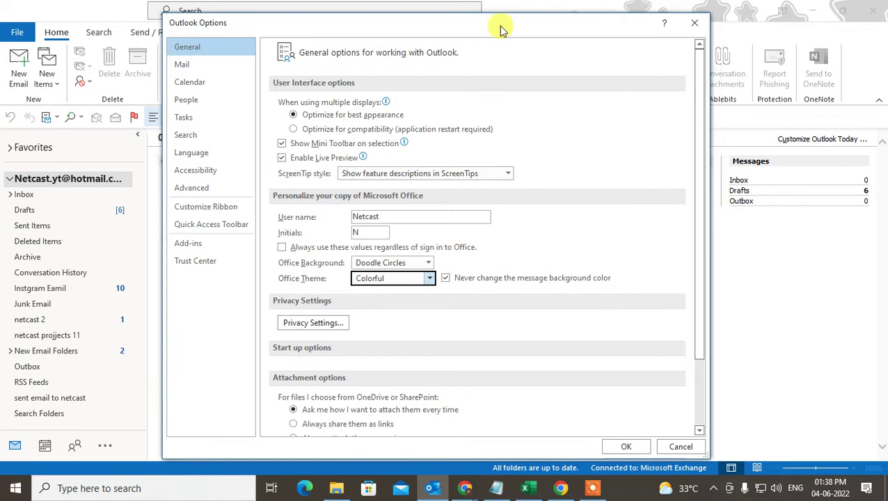
Step: Uncheck 'Never change the message background color' and apply the Options settings with OK
drag(502, 30, 457, 16)
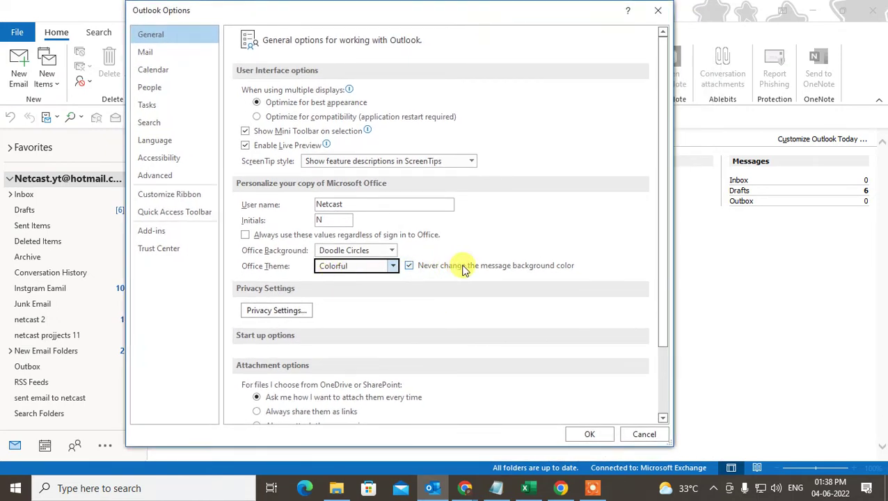
click(410, 267)
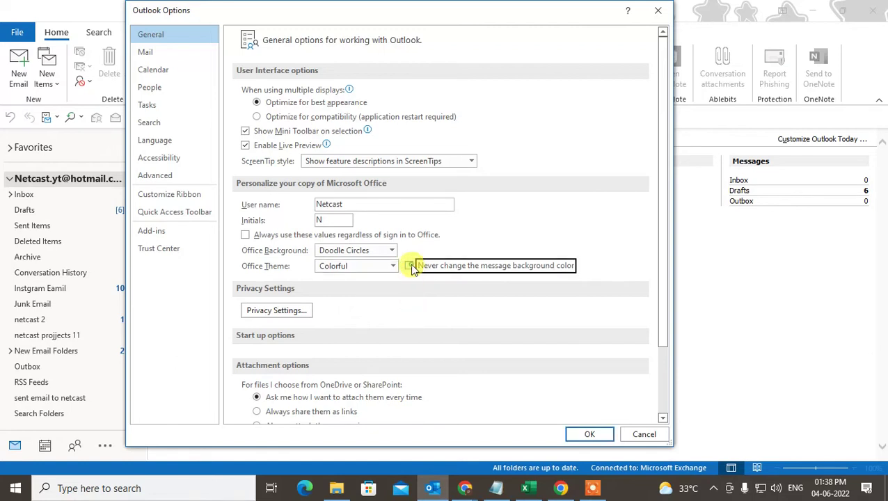
click(588, 433)
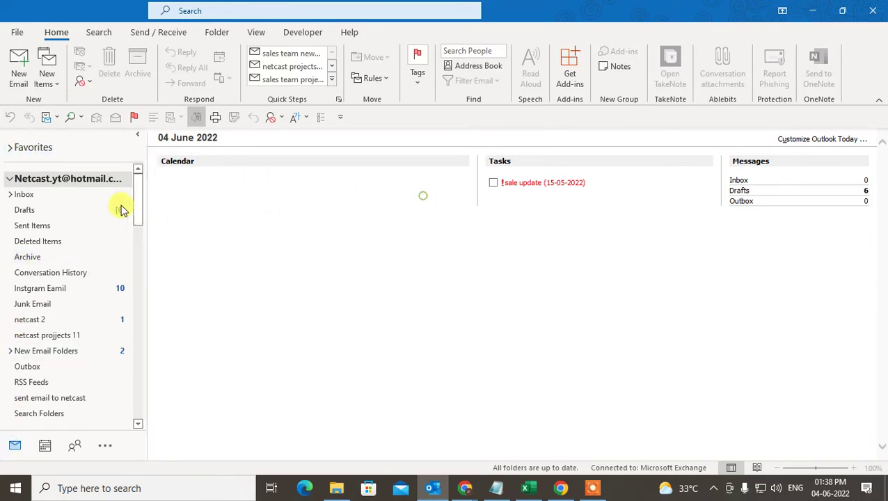
Step: Go to the Inbox and preview a new email, closing it unsent
click(56, 196)
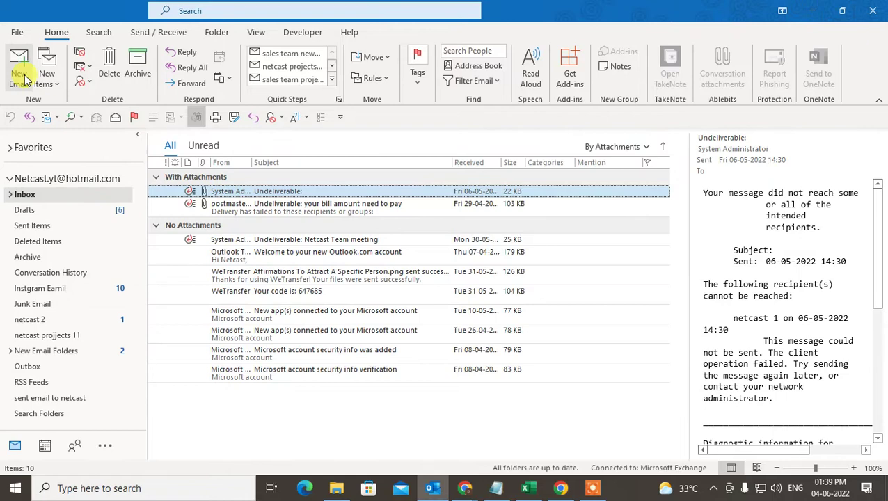
click(23, 77)
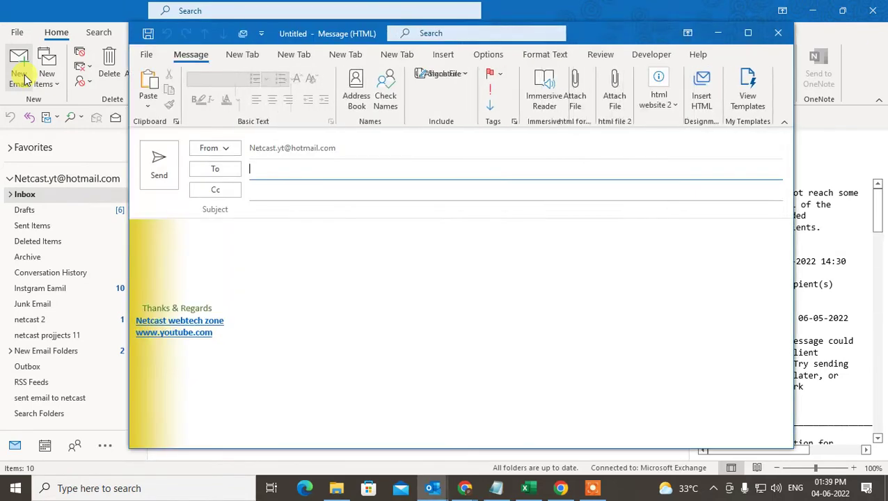
click(778, 32)
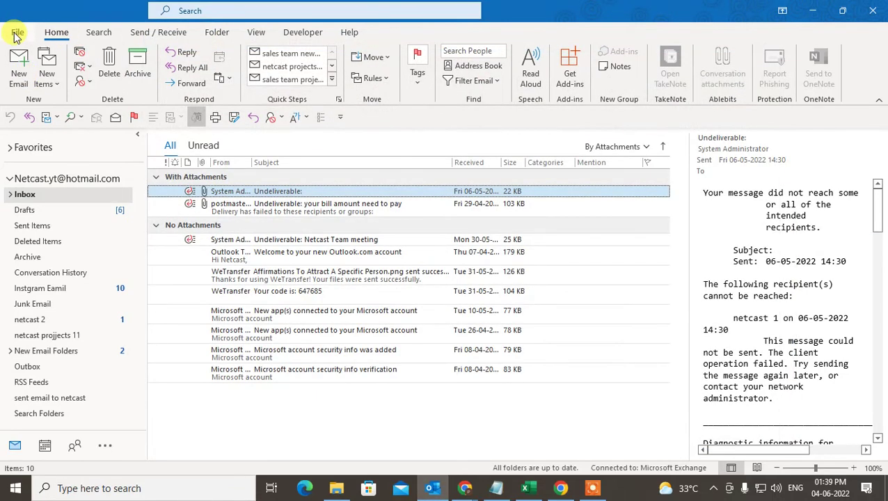
Step: In Outlook Options, set the Office Theme to Dark Gray and apply it
click(17, 36)
click(58, 427)
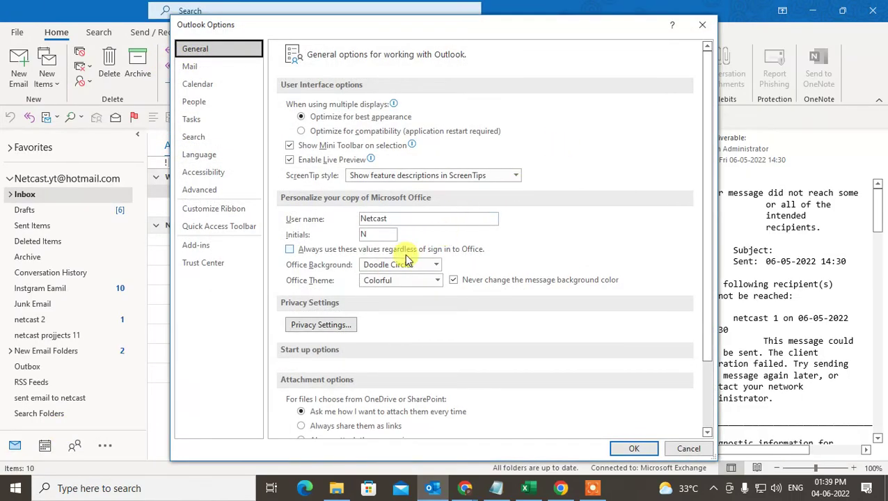
click(403, 279)
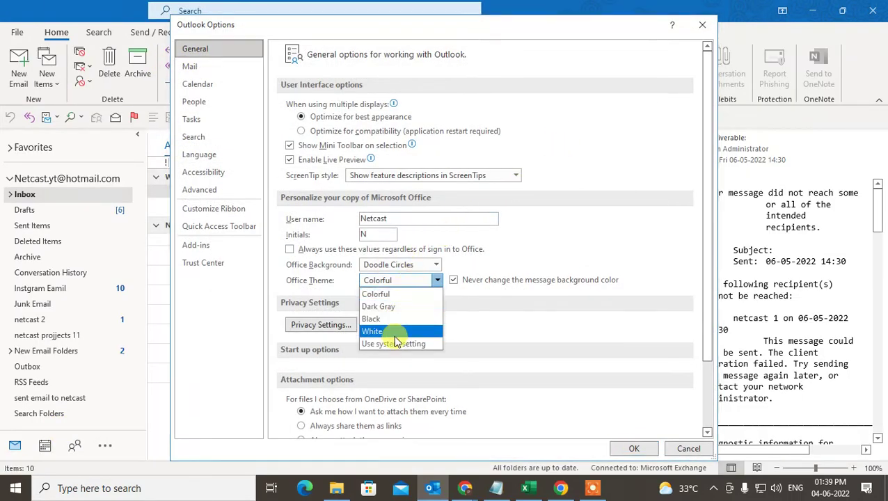
click(394, 307)
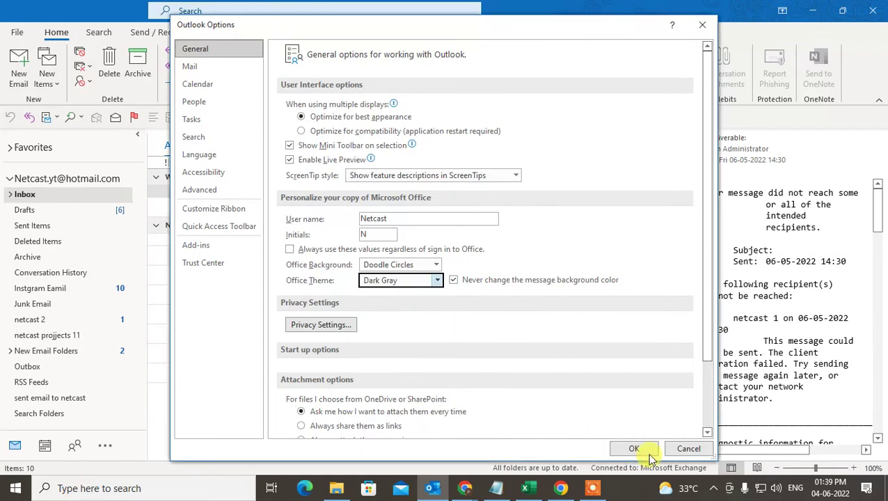
click(634, 448)
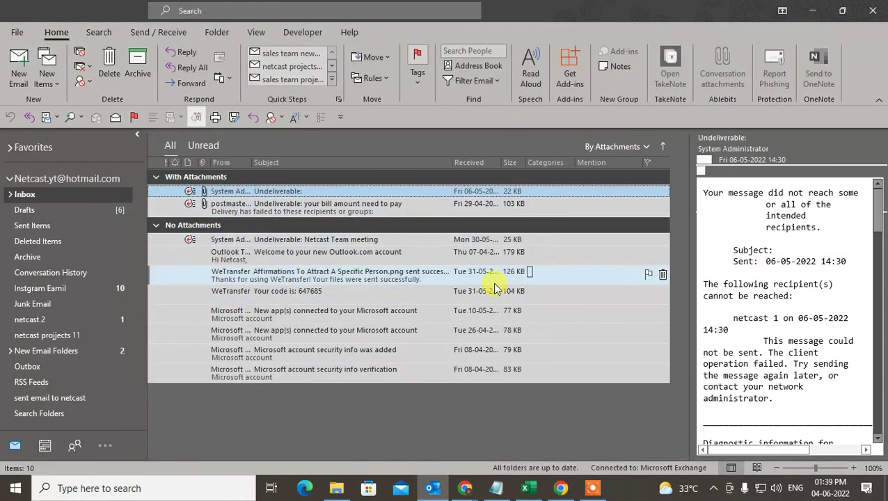
Step: Confirm Dark Gray and Doodle Circles on the Office Account page, then show the desktop with Win+D
click(14, 33)
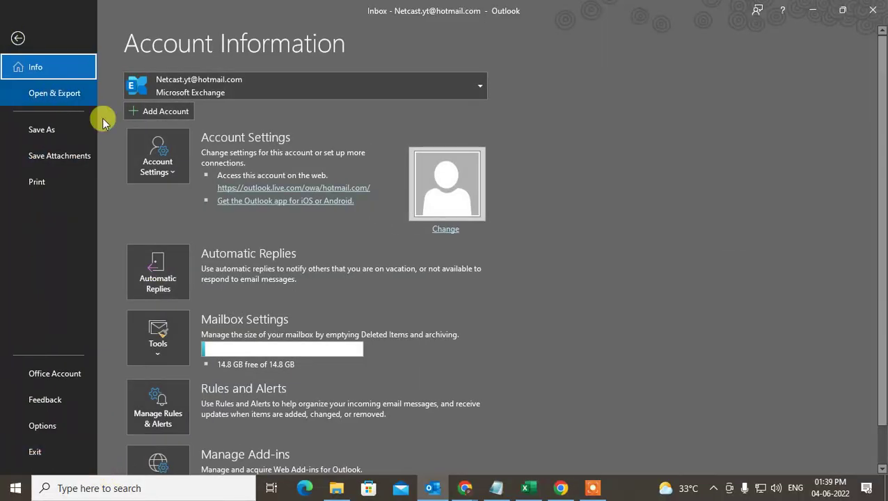
click(69, 374)
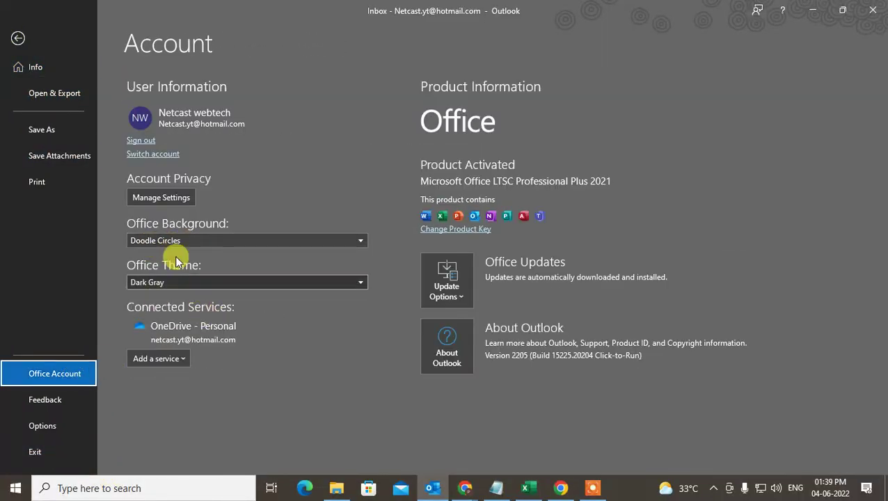
click(189, 283)
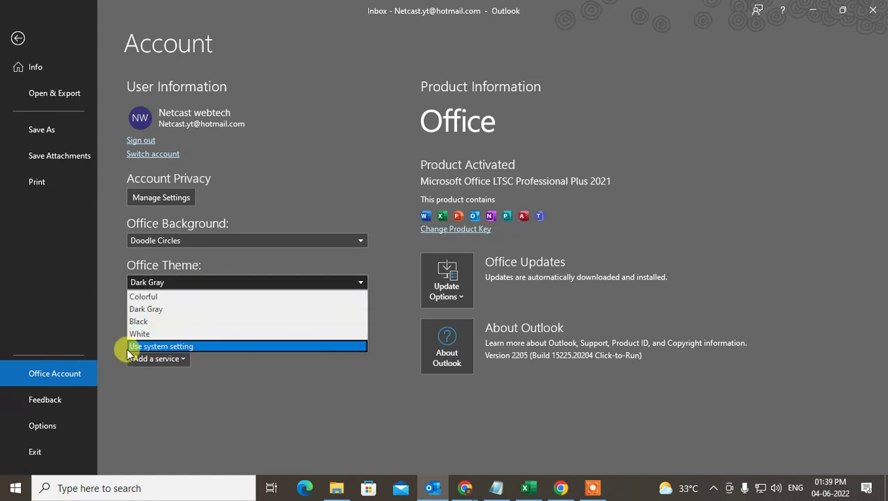
click(351, 400)
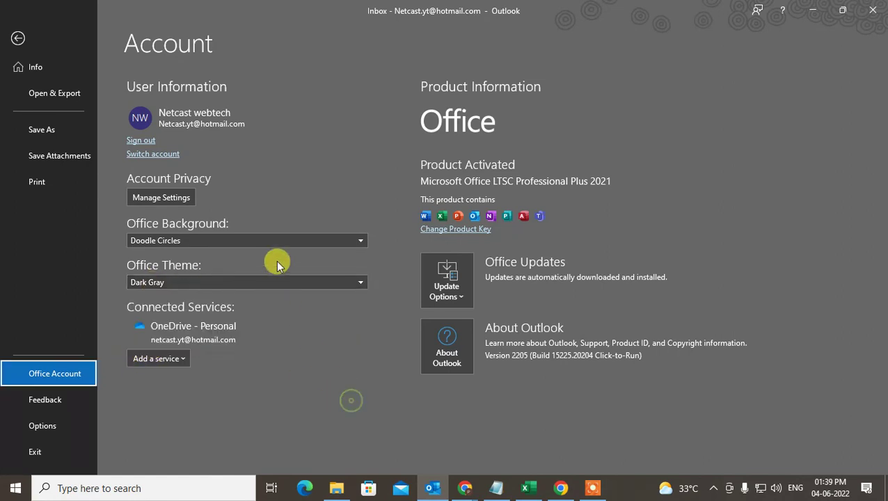
key(super+d)
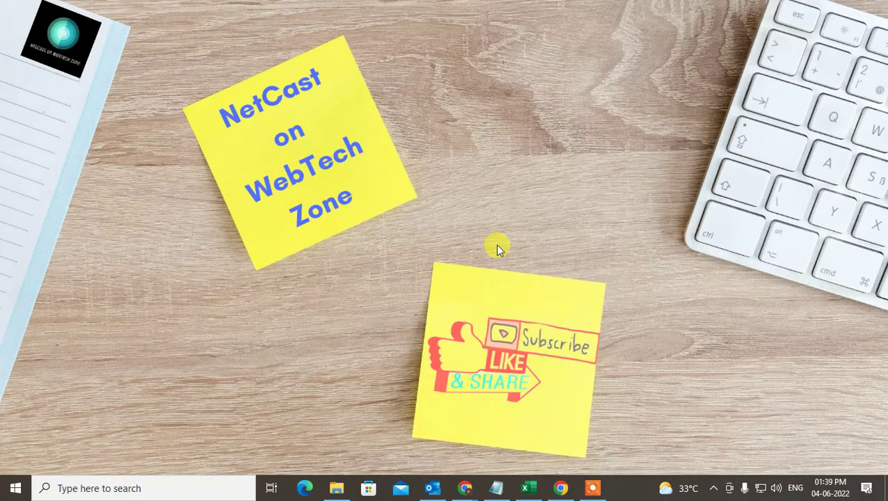